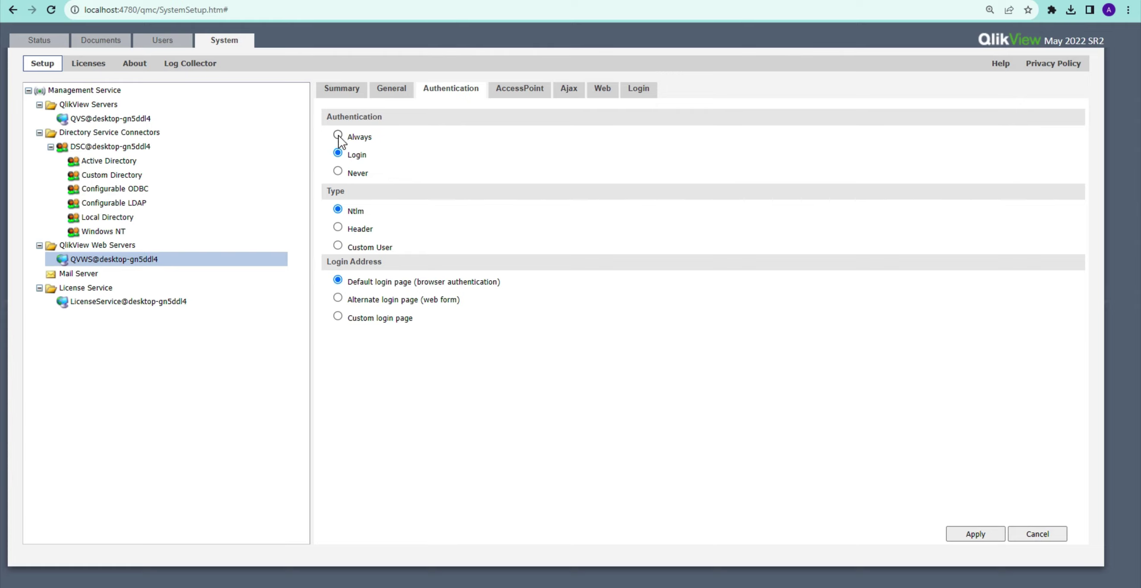
Step: Set the web server authentication to Always and apply it
{"action": "left_click", "coordinate": [338, 136]}
{"action": "left_click", "coordinate": [182, 1]}
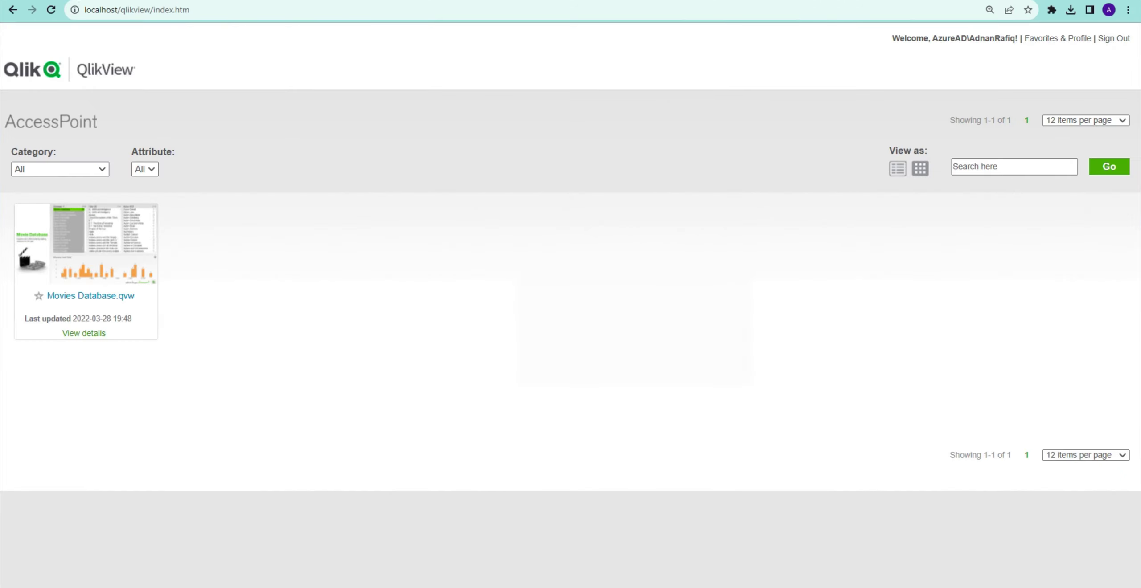
{"action": "left_click", "coordinate": [79, 3]}
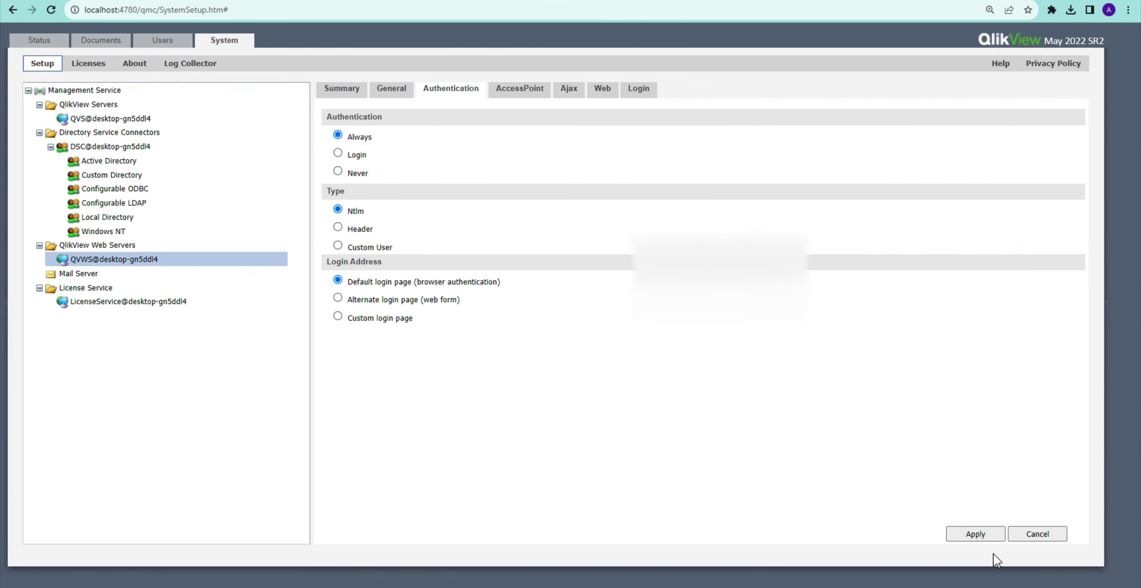
{"action": "left_click", "coordinate": [975, 535]}
Step: Reload AccessPoint, which now lists 17 documents
{"action": "left_click", "coordinate": [174, 3]}
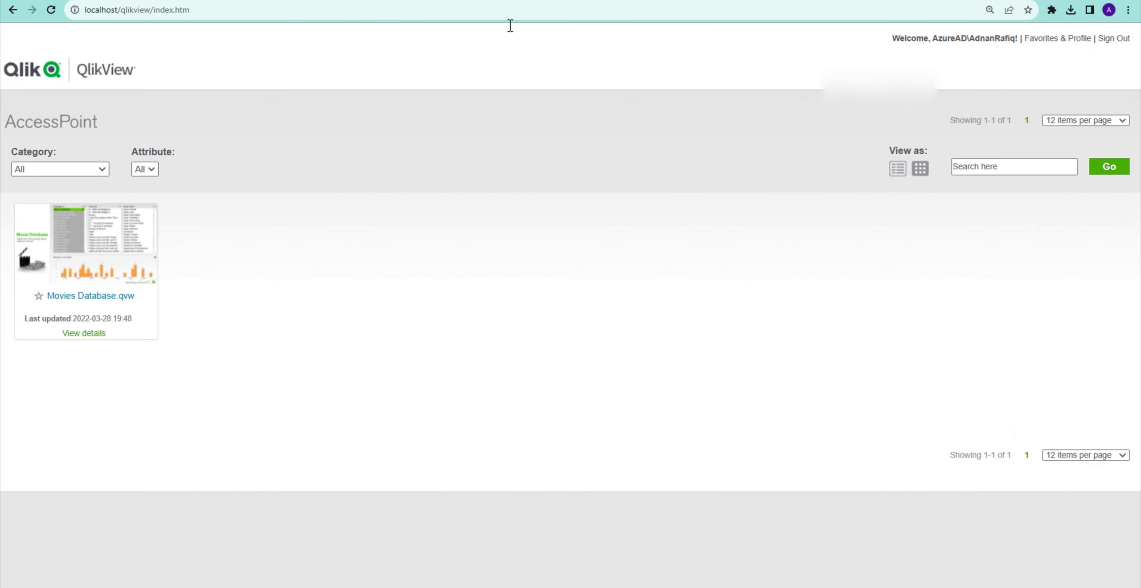
{"action": "left_click", "coordinate": [51, 9]}
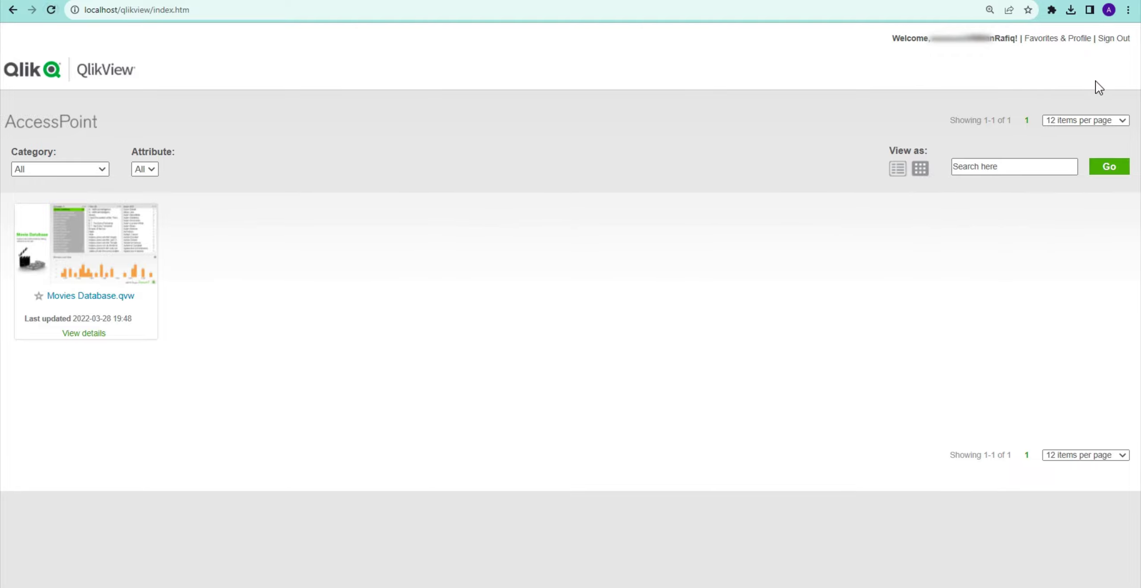
{"action": "left_click", "coordinate": [51, 9]}
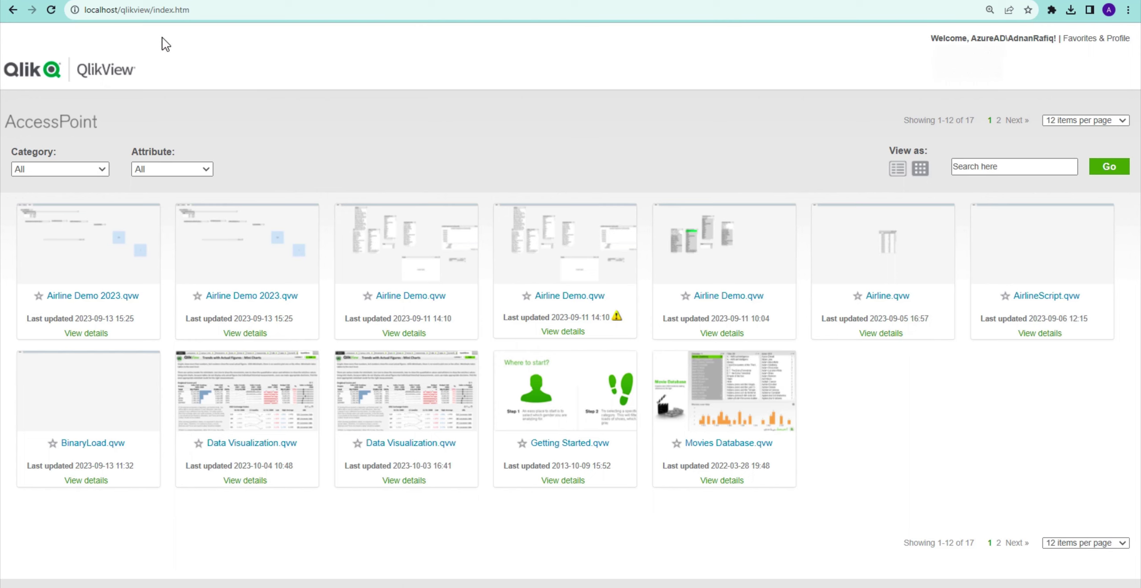
Step: Switch authentication back to Login, apply it, and reload AccessPoint to test
{"action": "left_click", "coordinate": [68, 2]}
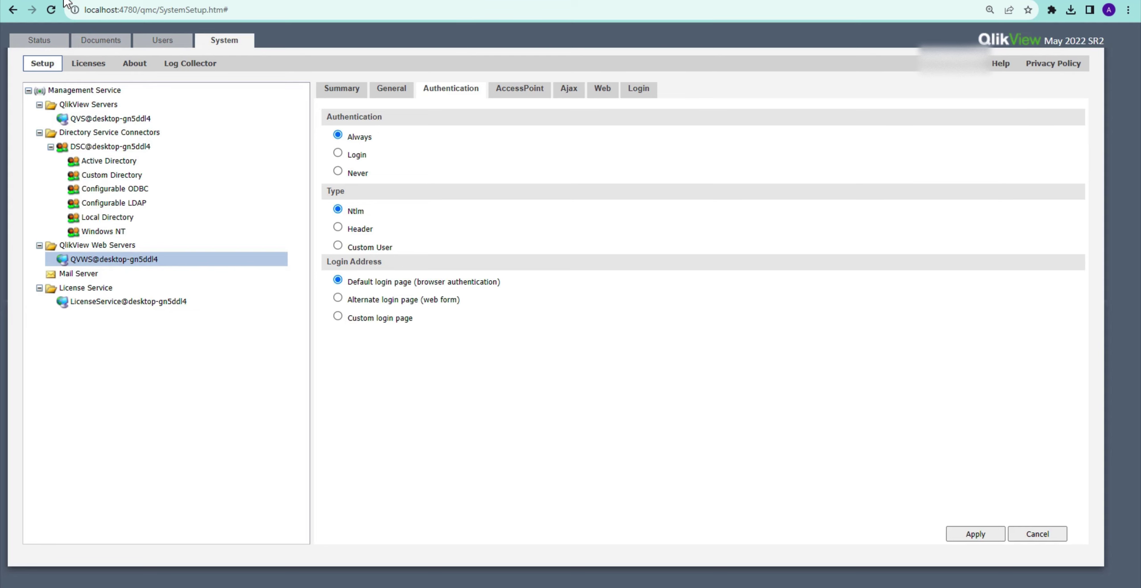
{"action": "left_click", "coordinate": [338, 154]}
{"action": "left_click", "coordinate": [996, 534]}
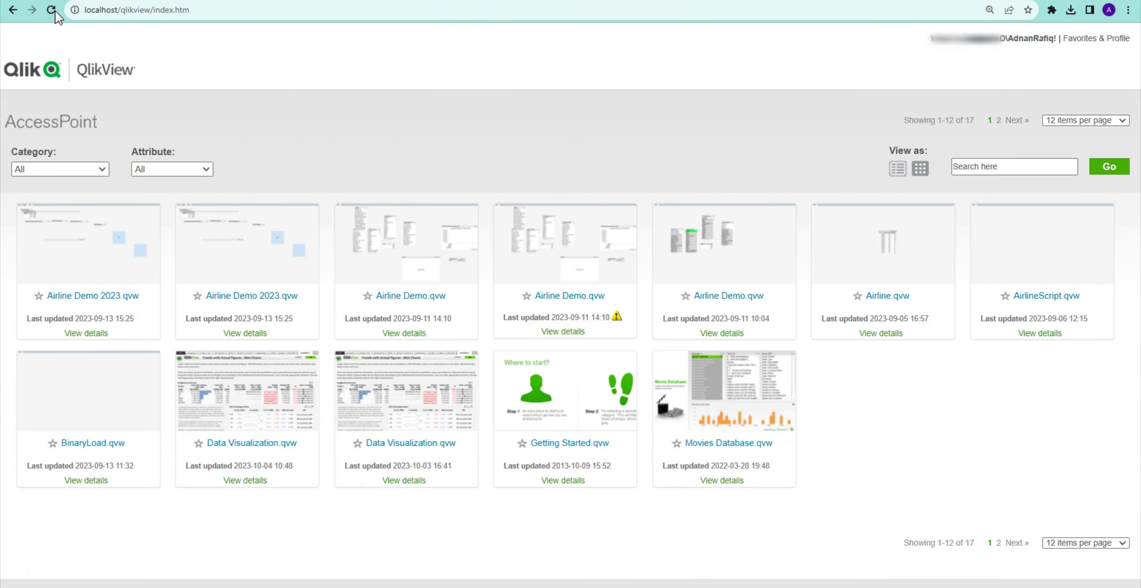
{"action": "left_click", "coordinate": [55, 13]}
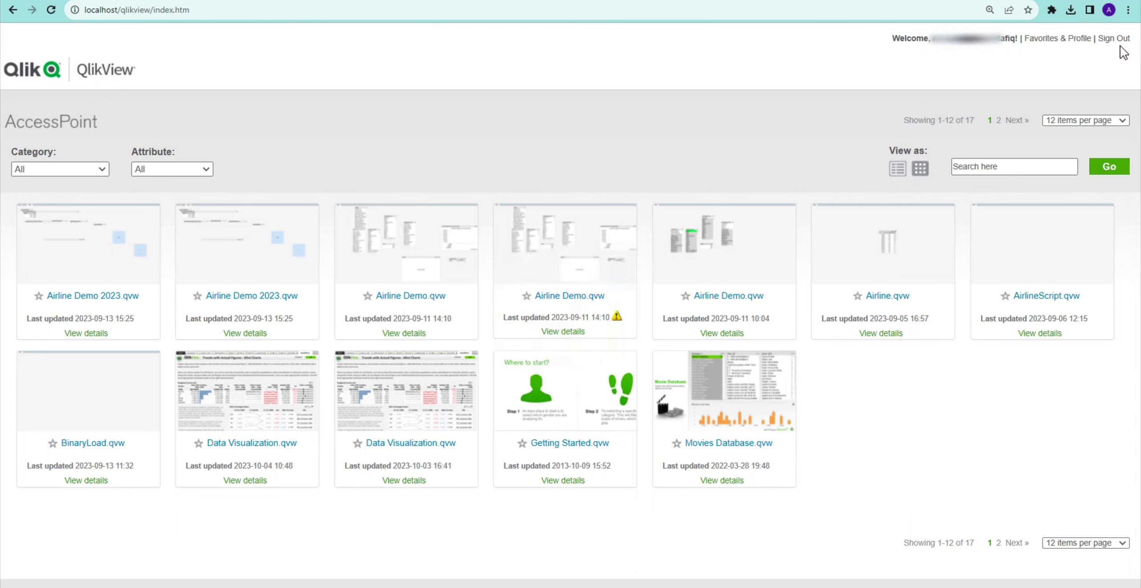
Step: Choose the Alternate login page (web form) as the login address and apply it
{"action": "left_click", "coordinate": [69, 2]}
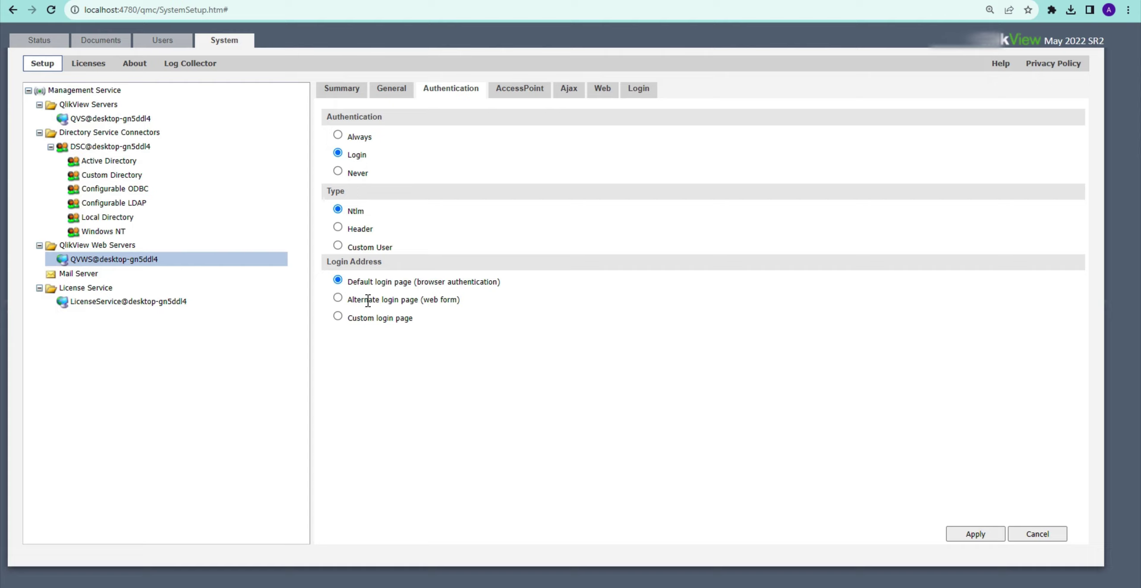
{"action": "left_click", "coordinate": [337, 299]}
{"action": "left_click", "coordinate": [994, 539]}
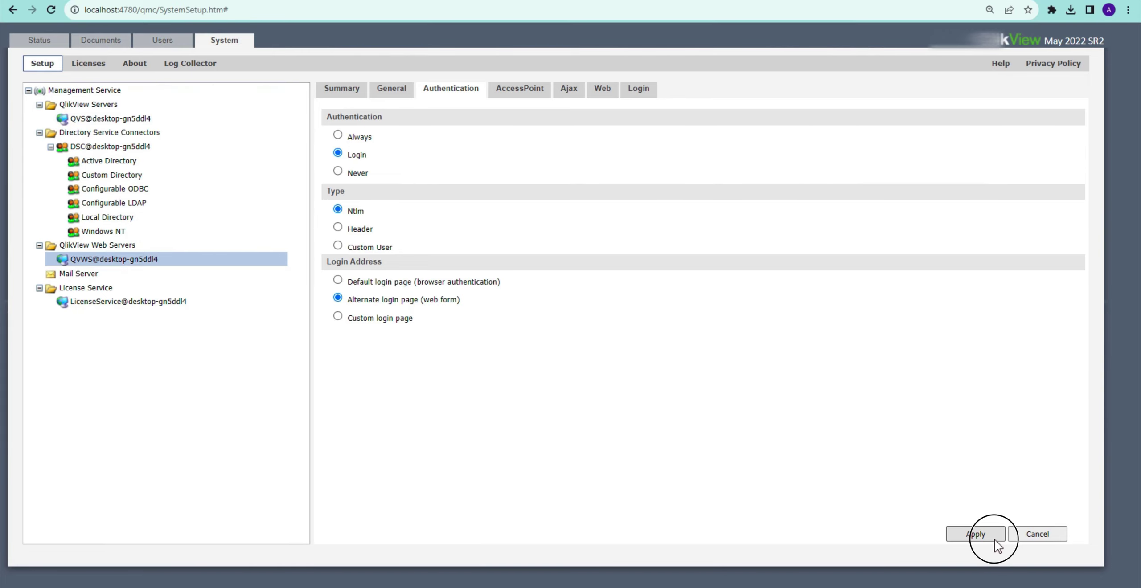
Step: Sign out of AccessPoint, then switch QMC authentication to Always
{"action": "left_click", "coordinate": [157, 1]}
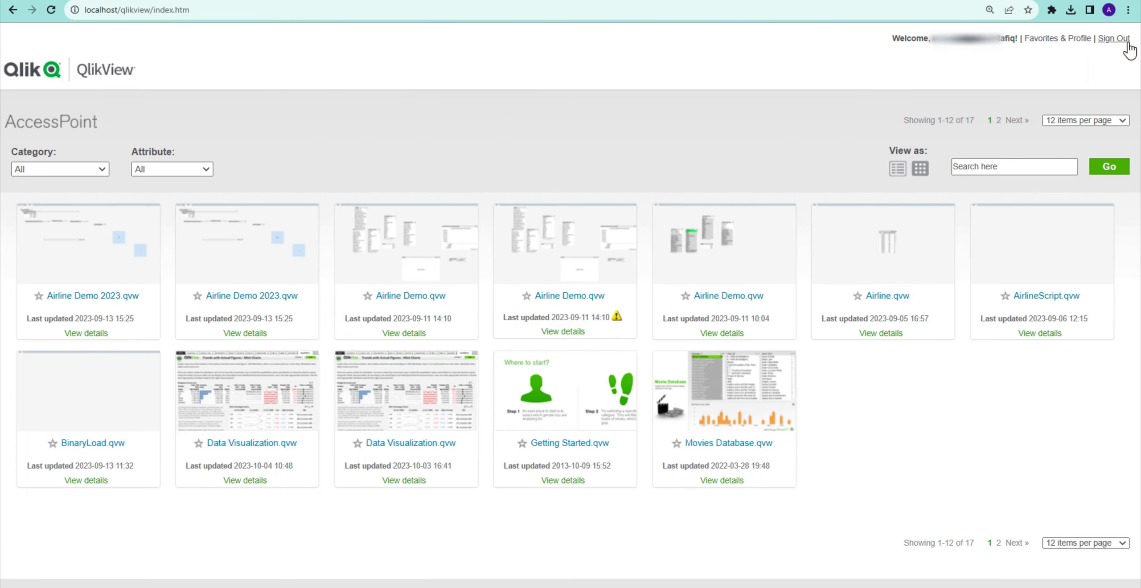
{"action": "left_click", "coordinate": [1126, 44]}
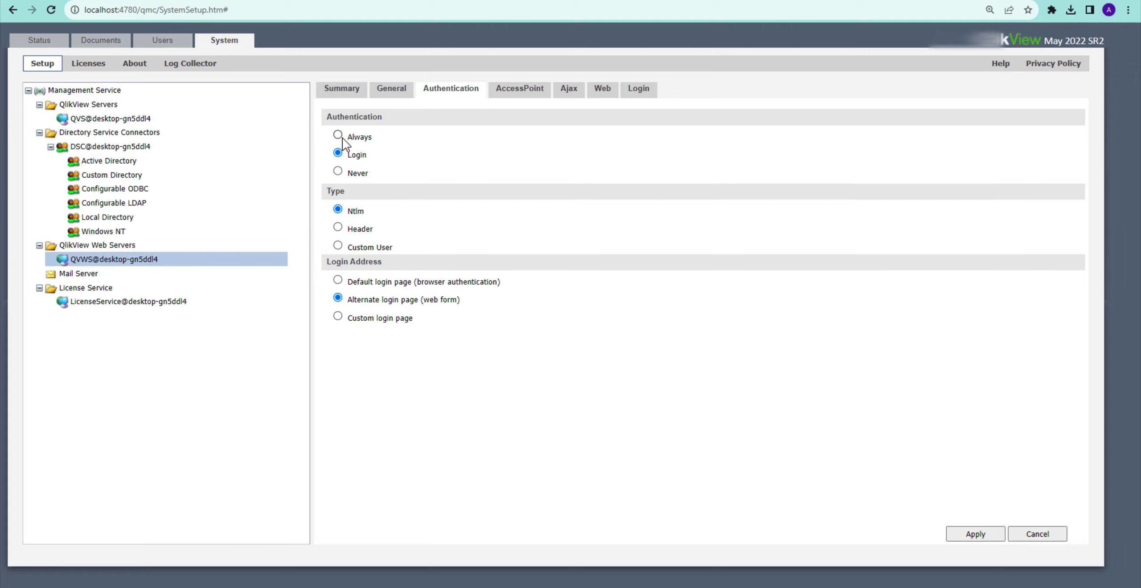
{"action": "left_click", "coordinate": [338, 135]}
Step: Set the web server authentication to Never and apply it
{"action": "left_click", "coordinate": [338, 171]}
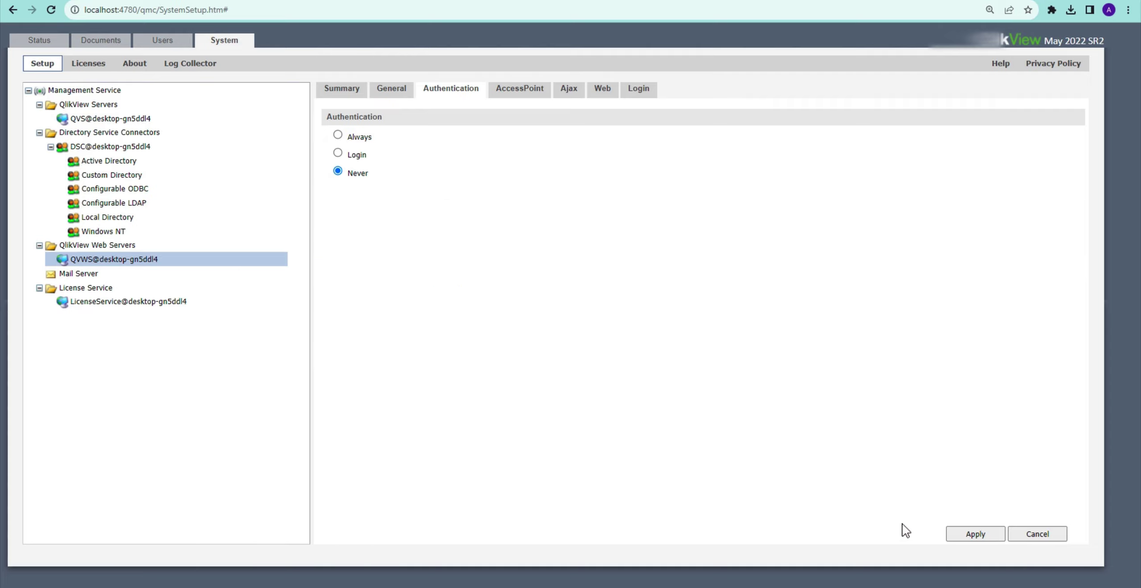
{"action": "left_click", "coordinate": [953, 534]}
{"action": "left_click", "coordinate": [172, 1]}
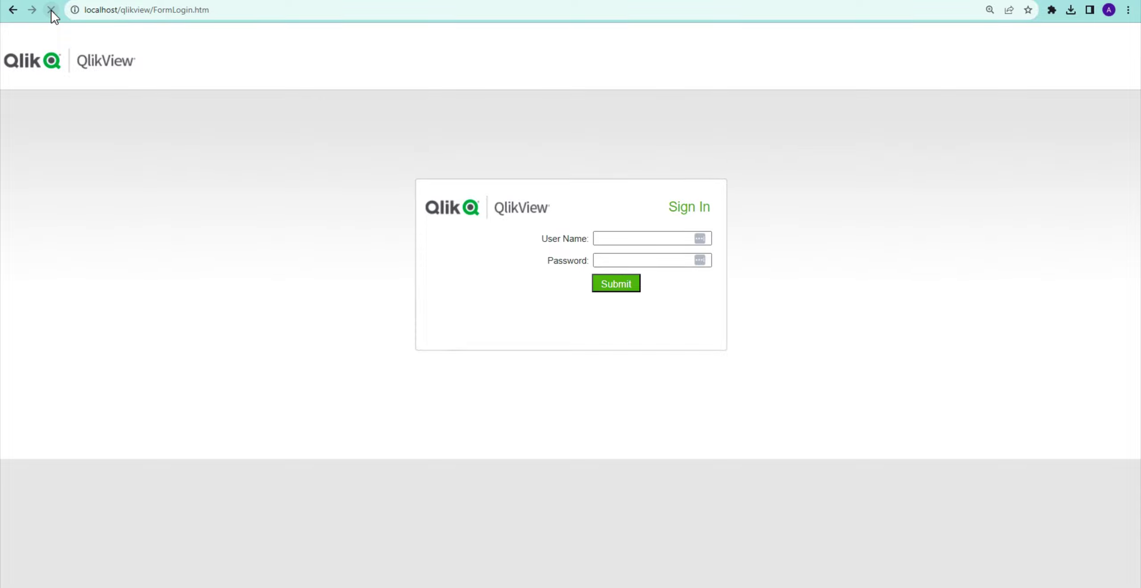
Step: Open localhost/qlikview/index.htm, see AccessPoint greet Anonymous with 0 documents, then return to QMC
{"action": "left_click", "coordinate": [13, 11]}
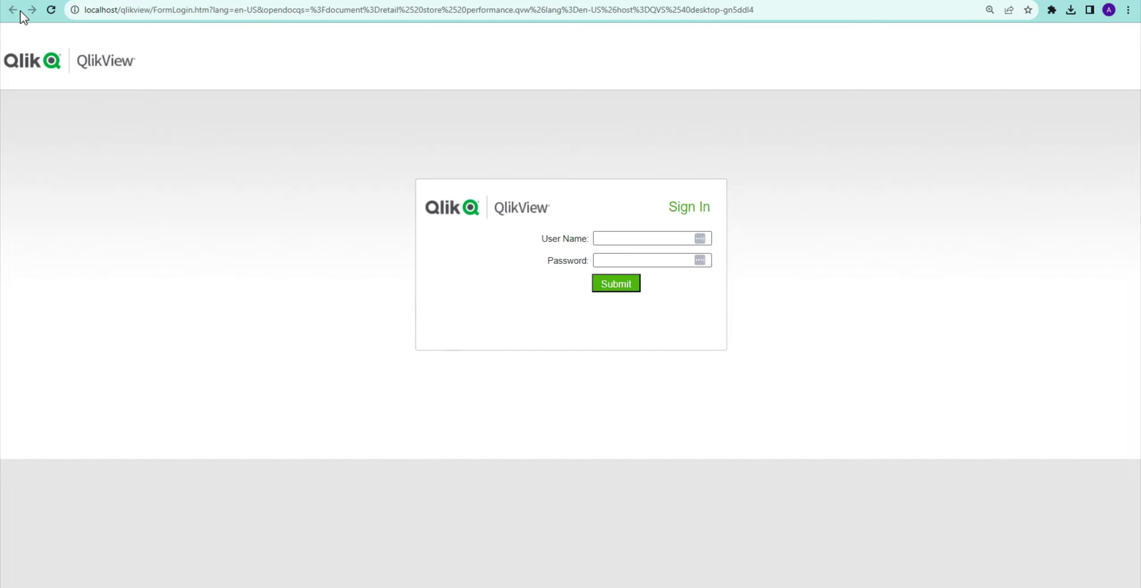
{"action": "left_click", "coordinate": [102, 16]}
{"action": "type", "text": "ac"}
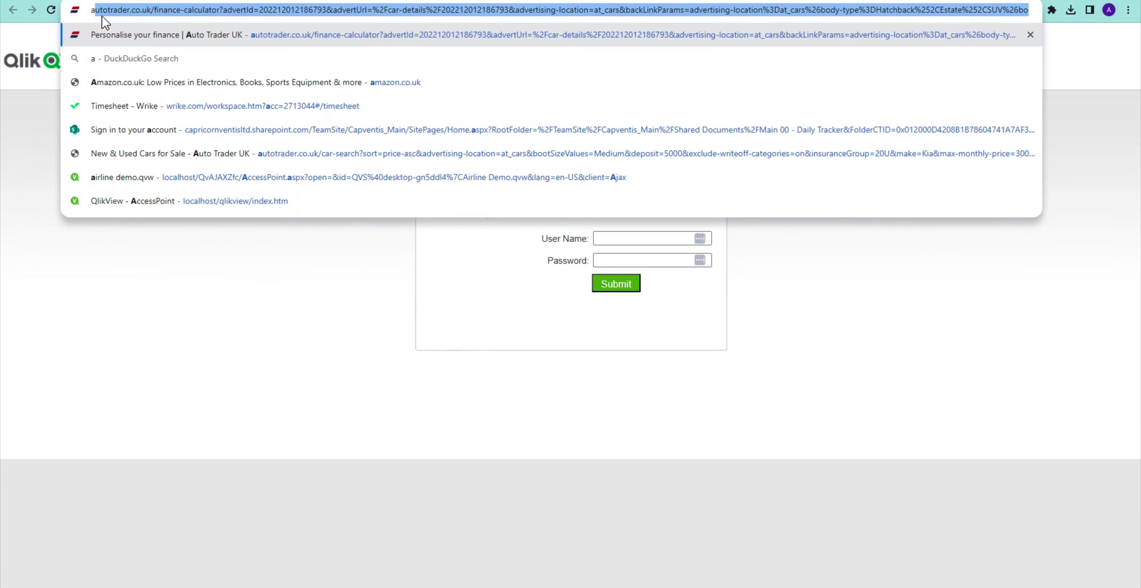
{"action": "type", "text": "cesspoint"}
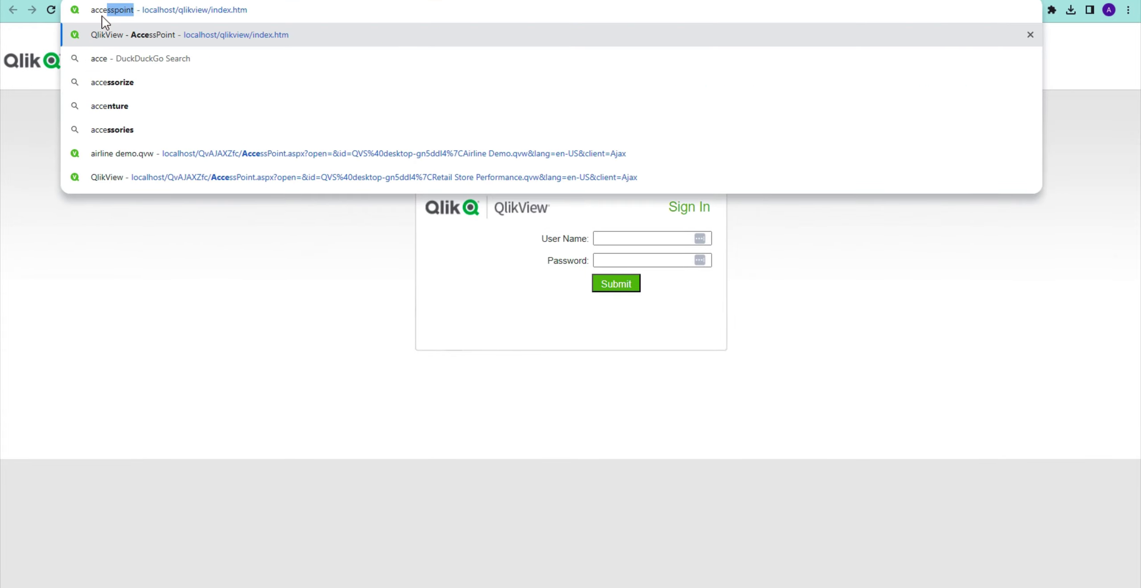
{"action": "left_click", "coordinate": [189, 40]}
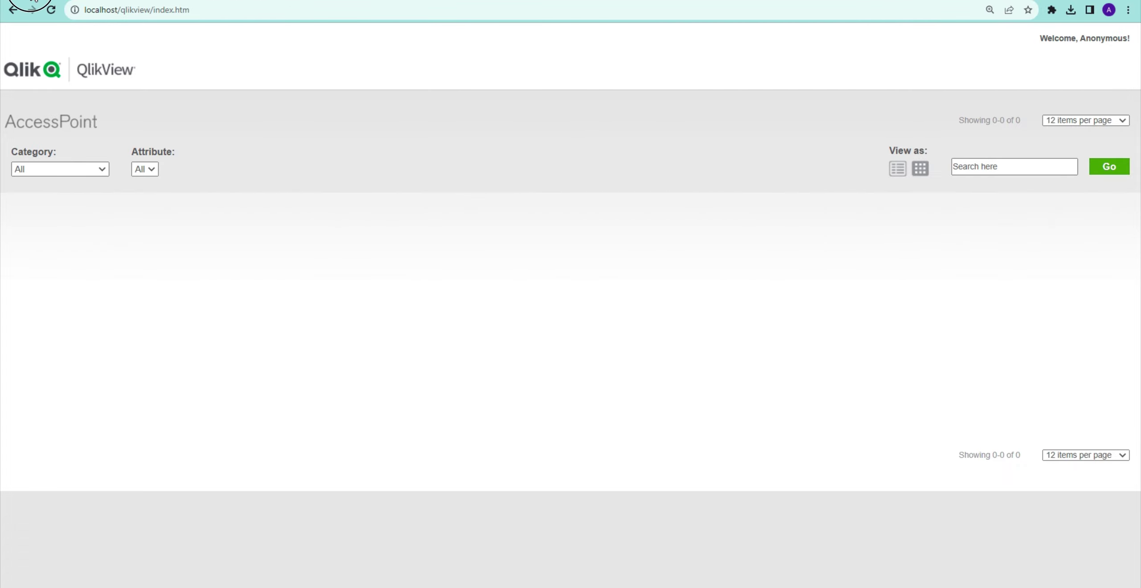
{"action": "left_click", "coordinate": [13, 9]}
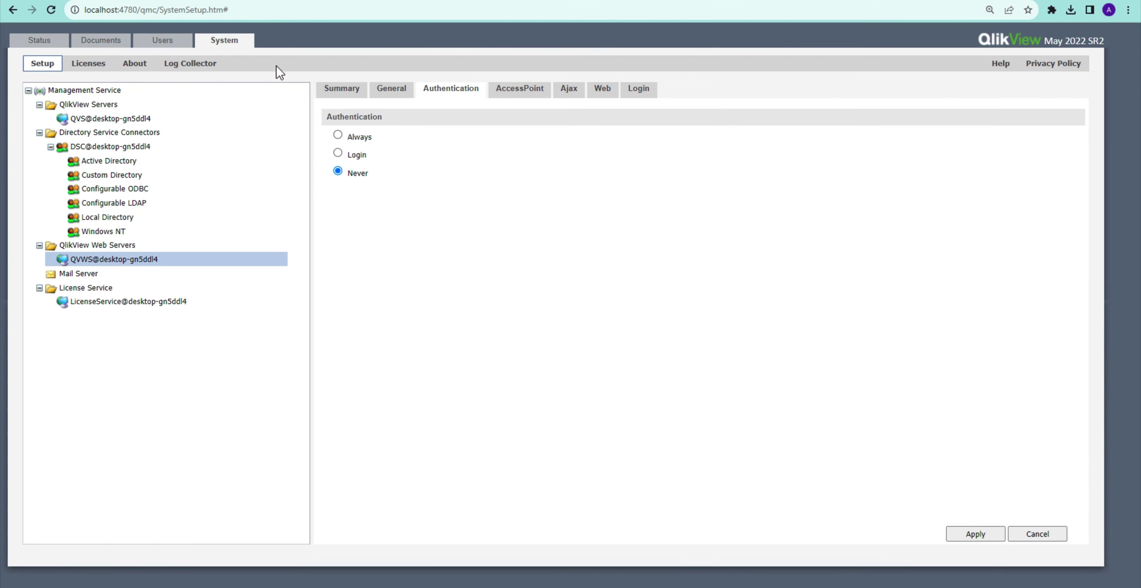
Step: Apply Login authentication of Header type (QVUSER, prefix CUSTOM\) with the alternate web-form login page
{"action": "left_click", "coordinate": [338, 154]}
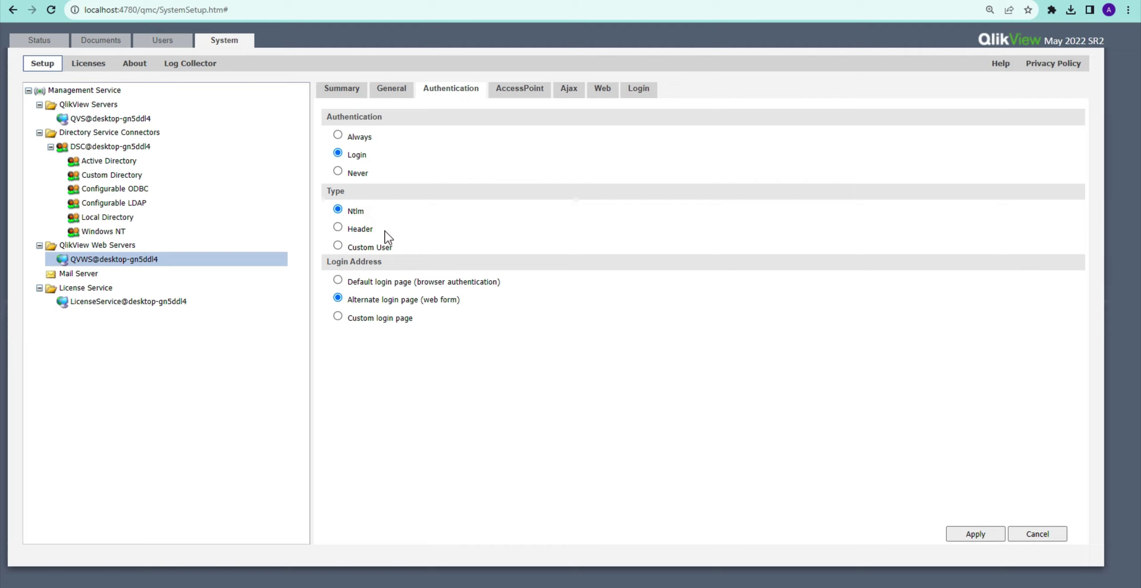
{"action": "left_click", "coordinate": [337, 227]}
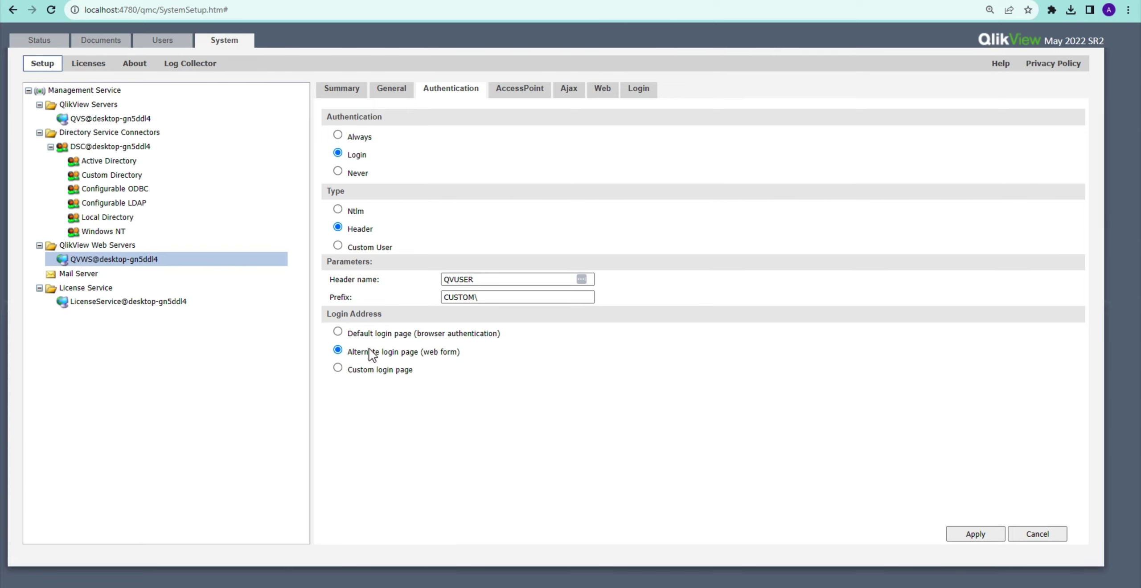
{"action": "left_click", "coordinate": [338, 369]}
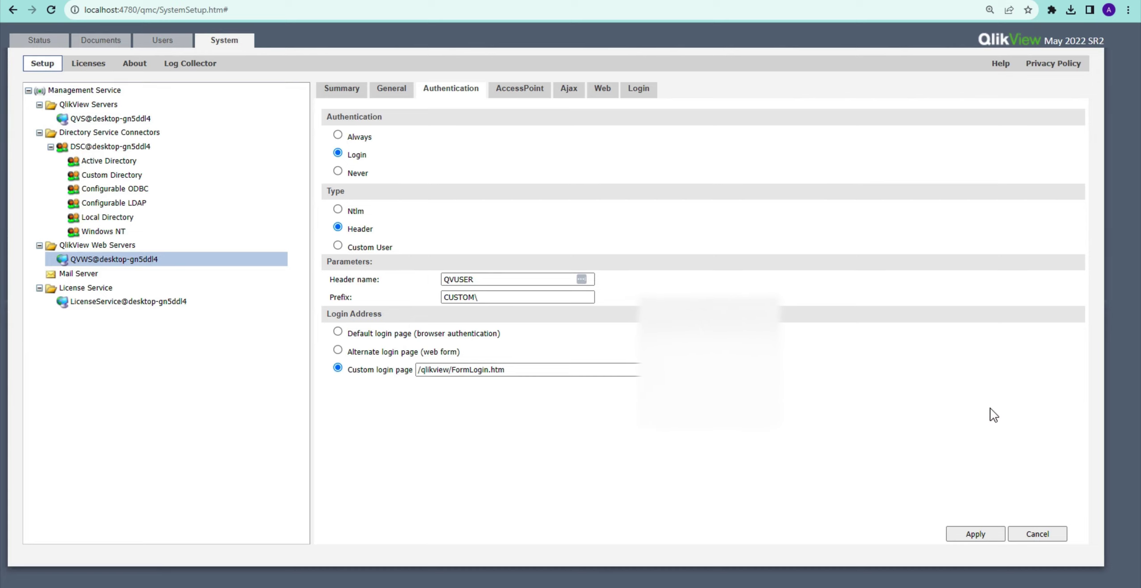
{"action": "left_click", "coordinate": [987, 535]}
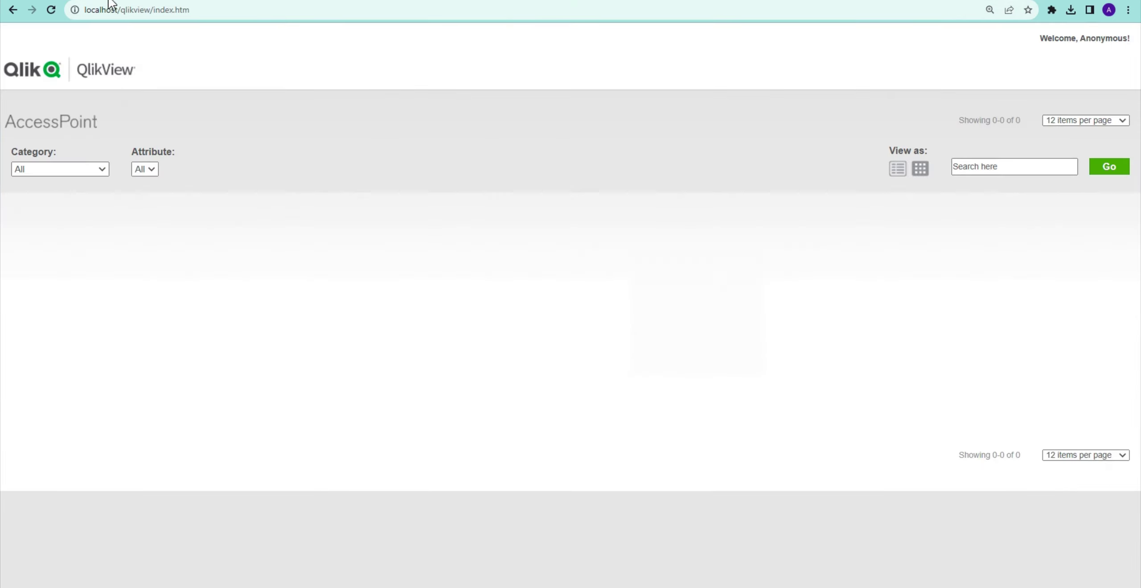
Step: Reload AccessPoint and open its sign-in form
{"action": "left_click", "coordinate": [51, 10]}
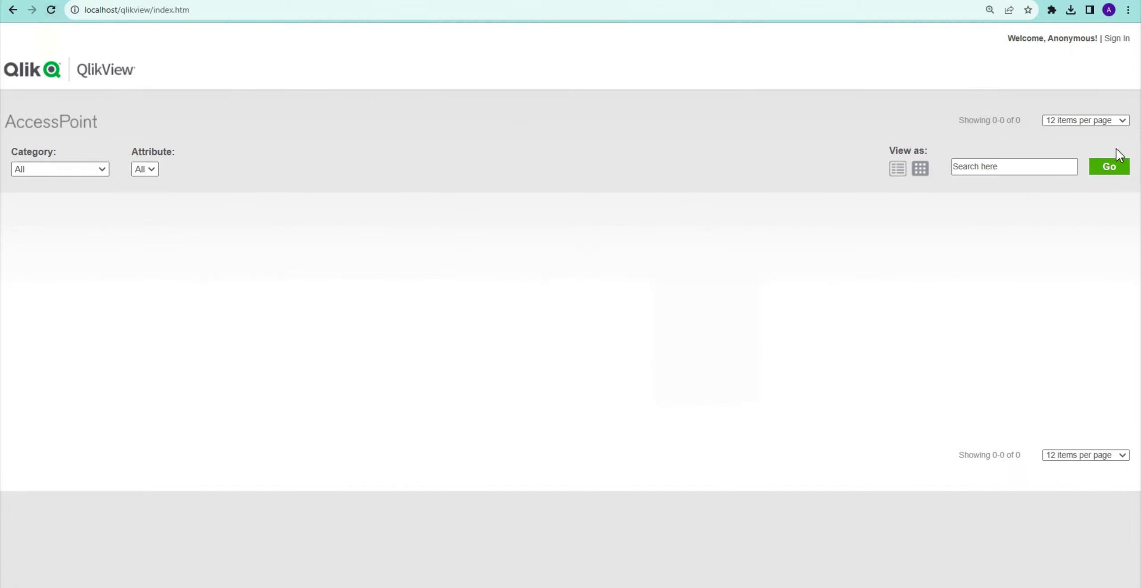
{"action": "left_click", "coordinate": [1114, 40]}
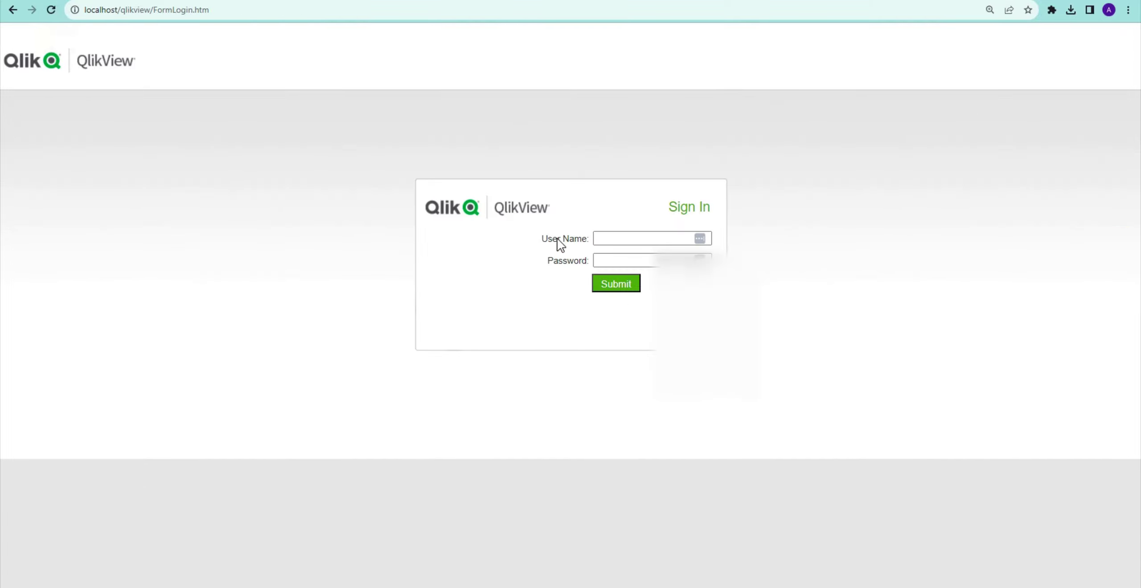
{"action": "left_click", "coordinate": [629, 239]}
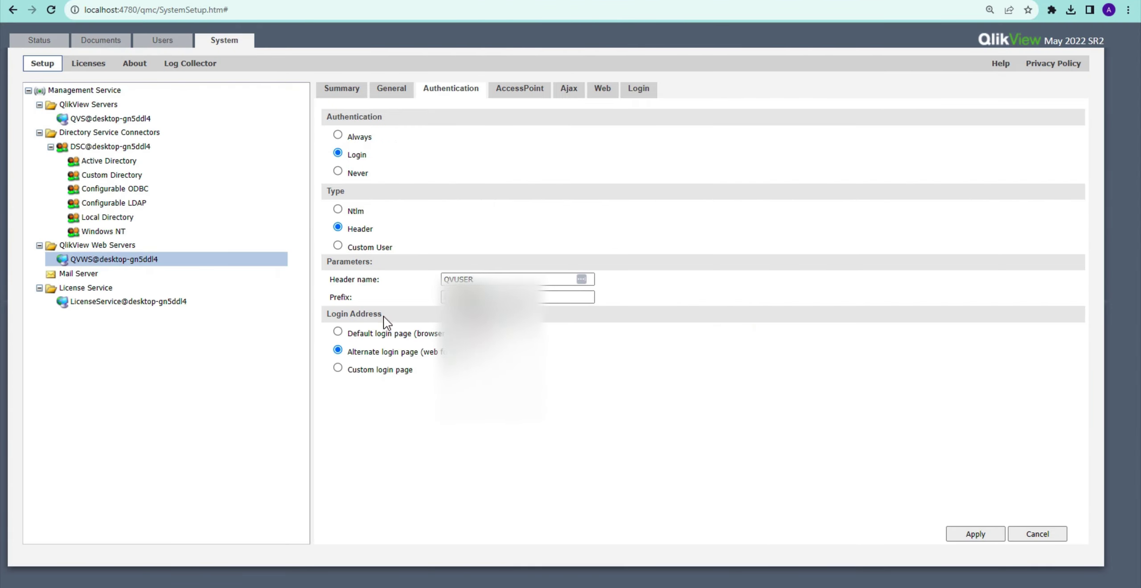
Step: Set the login address to Default login page (browser authentication) and apply it
{"action": "left_click", "coordinate": [338, 331]}
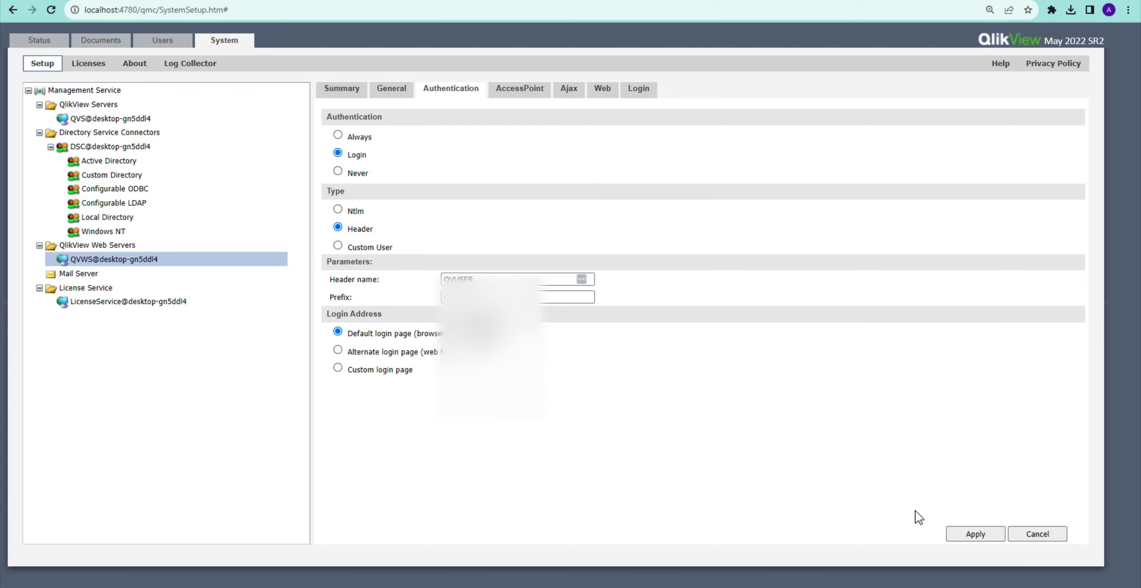
{"action": "left_click", "coordinate": [339, 350]}
{"action": "left_click", "coordinate": [338, 332]}
{"action": "left_click", "coordinate": [976, 533]}
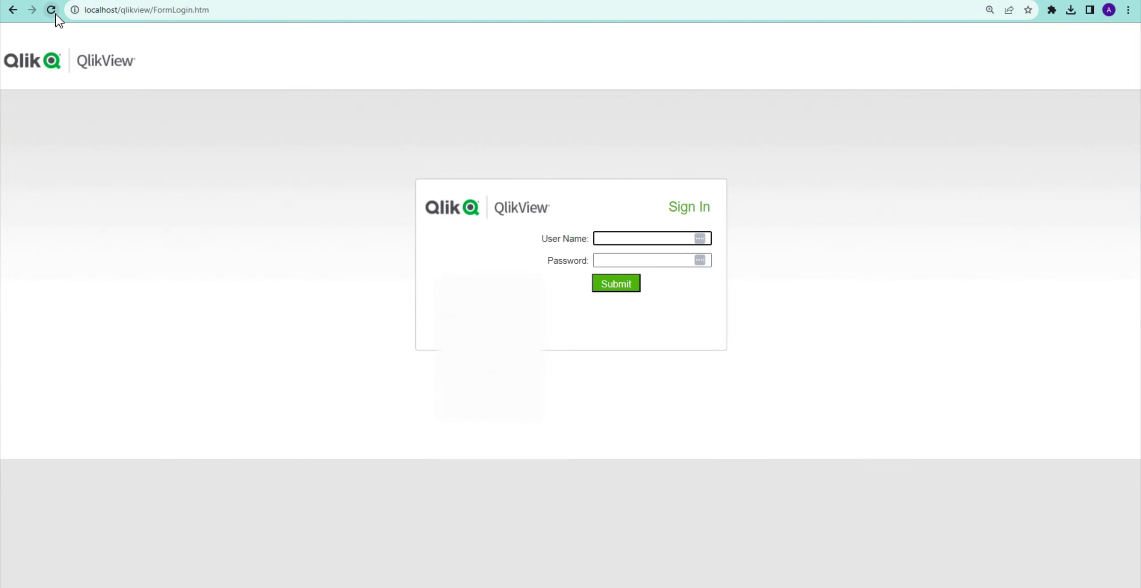
Step: Reload the AccessPoint portal from the address bar and try signing in, which ends in Login Failed
{"action": "left_click", "coordinate": [13, 10]}
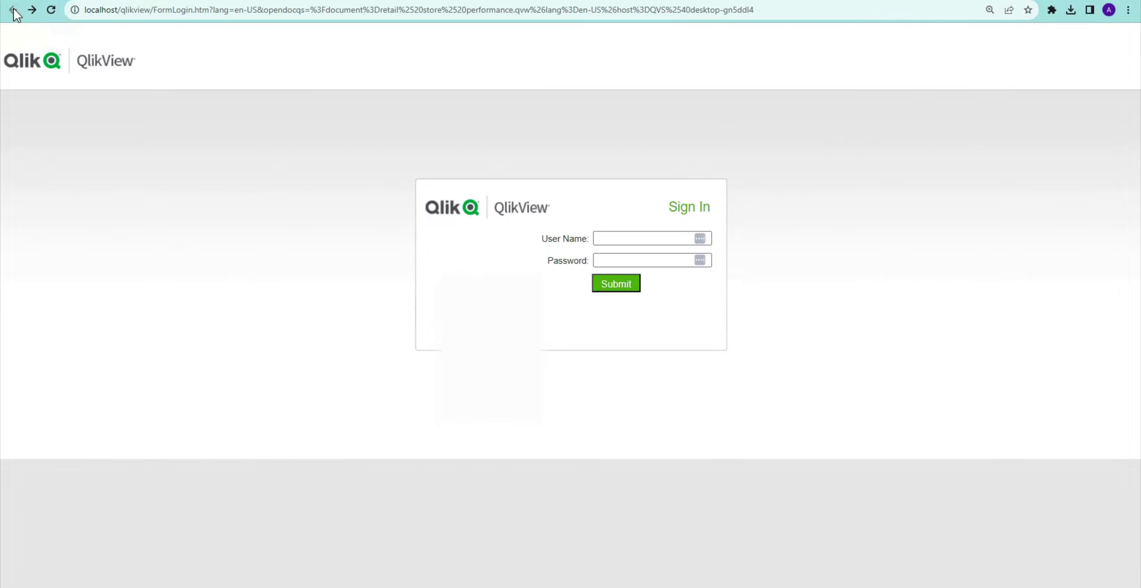
{"action": "left_click", "coordinate": [75, 10]}
{"action": "left_click", "coordinate": [101, 9]}
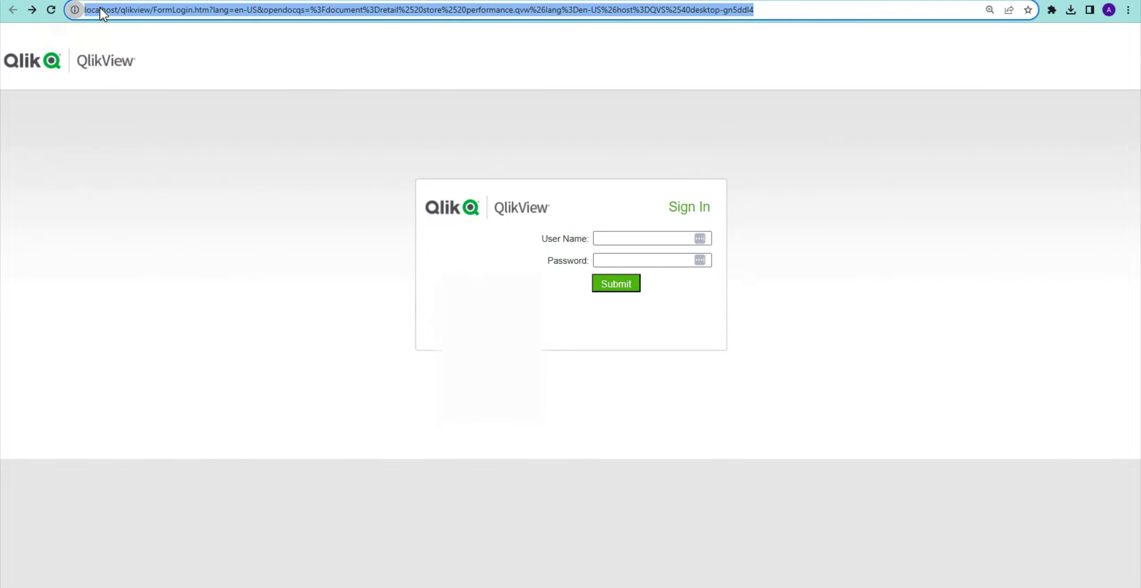
{"action": "type", "text": "acces"}
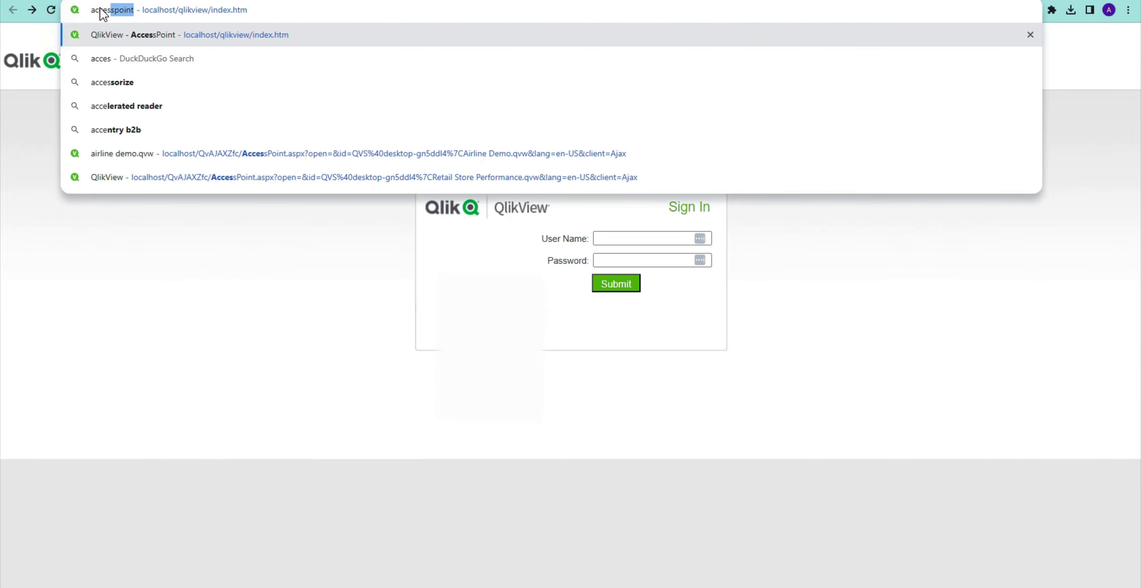
{"action": "key", "text": "Return"}
{"action": "left_click", "coordinate": [1113, 40]}
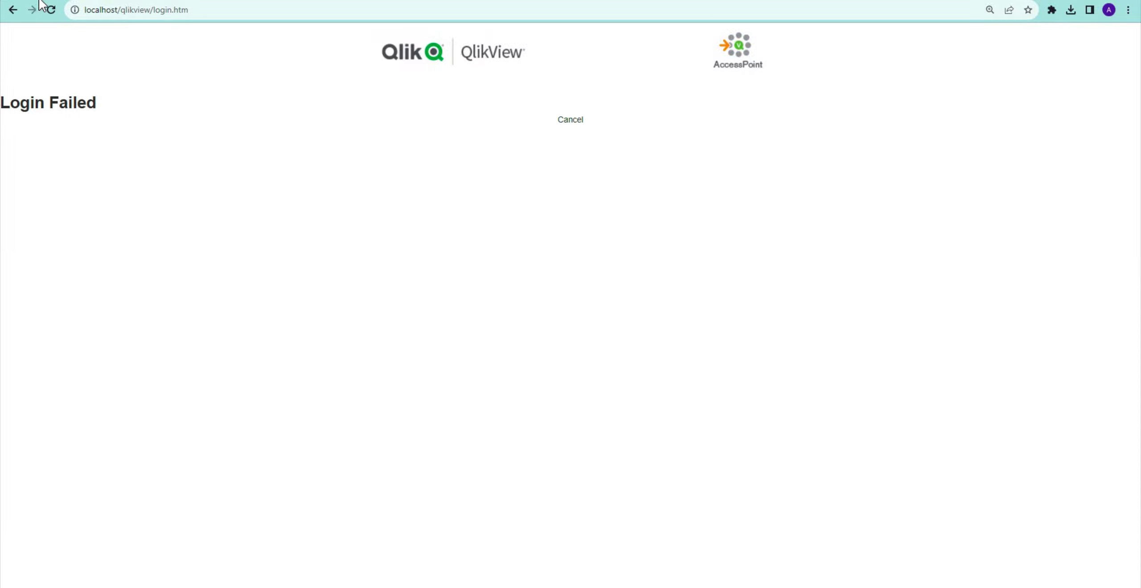
{"action": "mouse_move", "coordinate": [46, 1]}
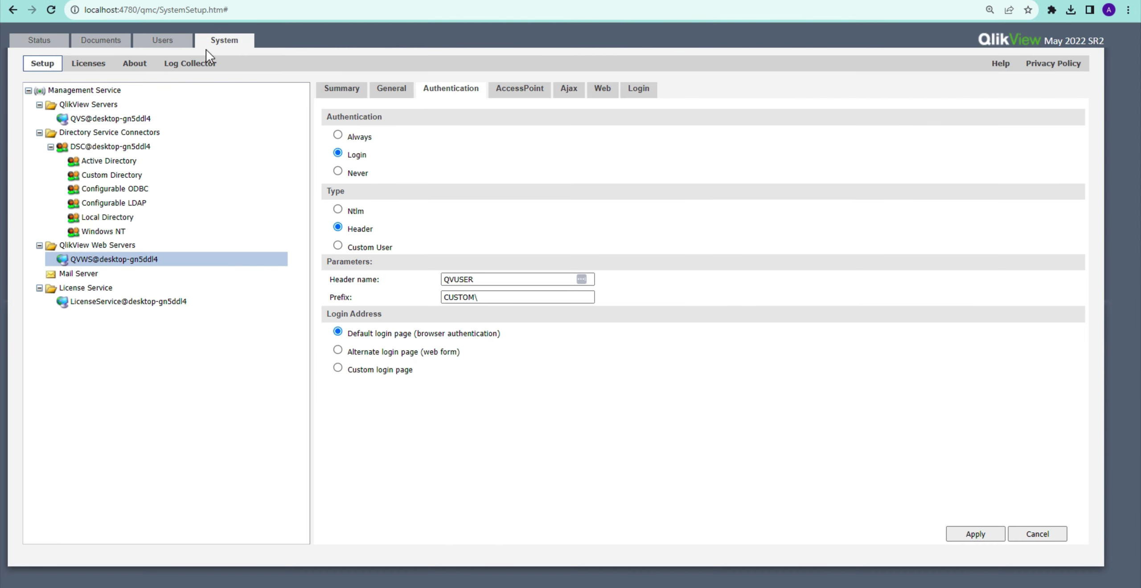